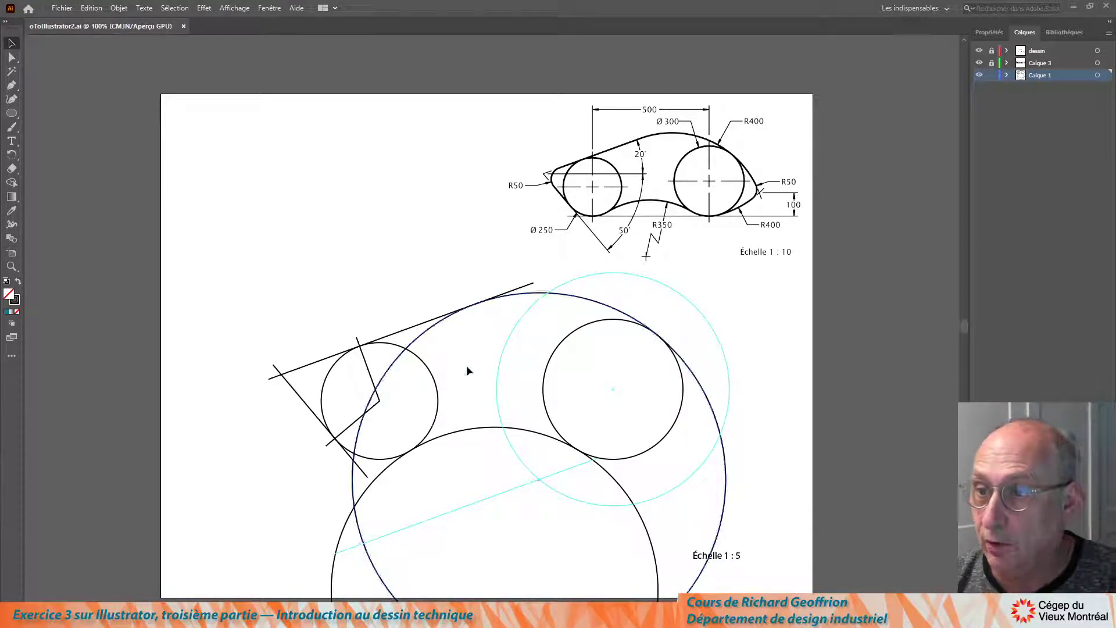
# Step: Try to rotate a copy of the large R400 circle about the centre of the Ø300 circle
pyautogui.click(13, 155)
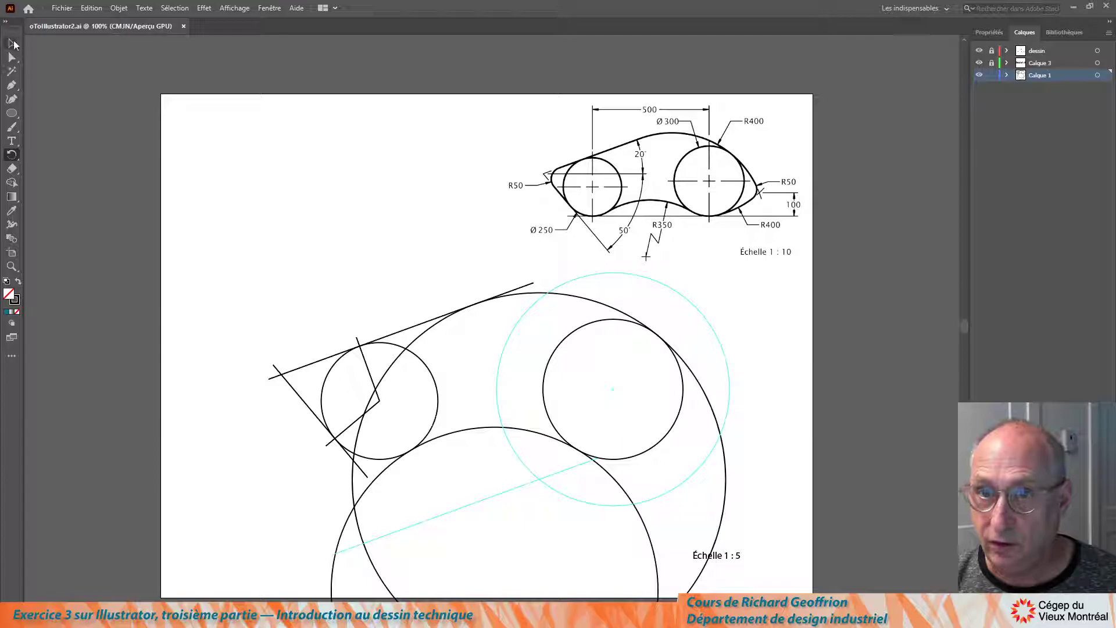
pyautogui.click(13, 43)
pyautogui.click(725, 502)
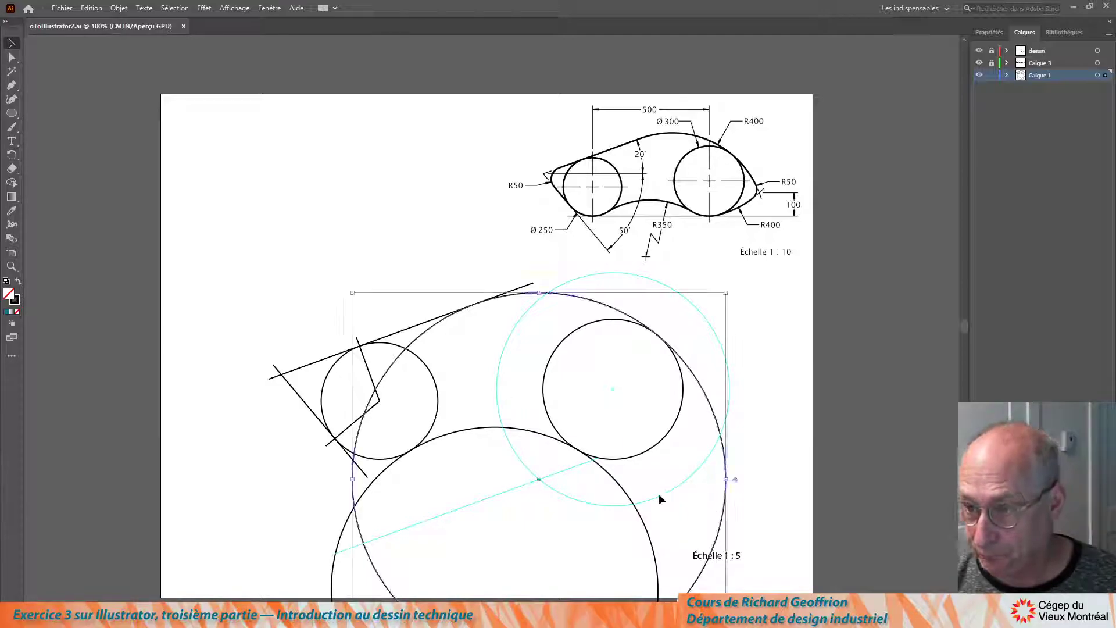
pyautogui.click(13, 153)
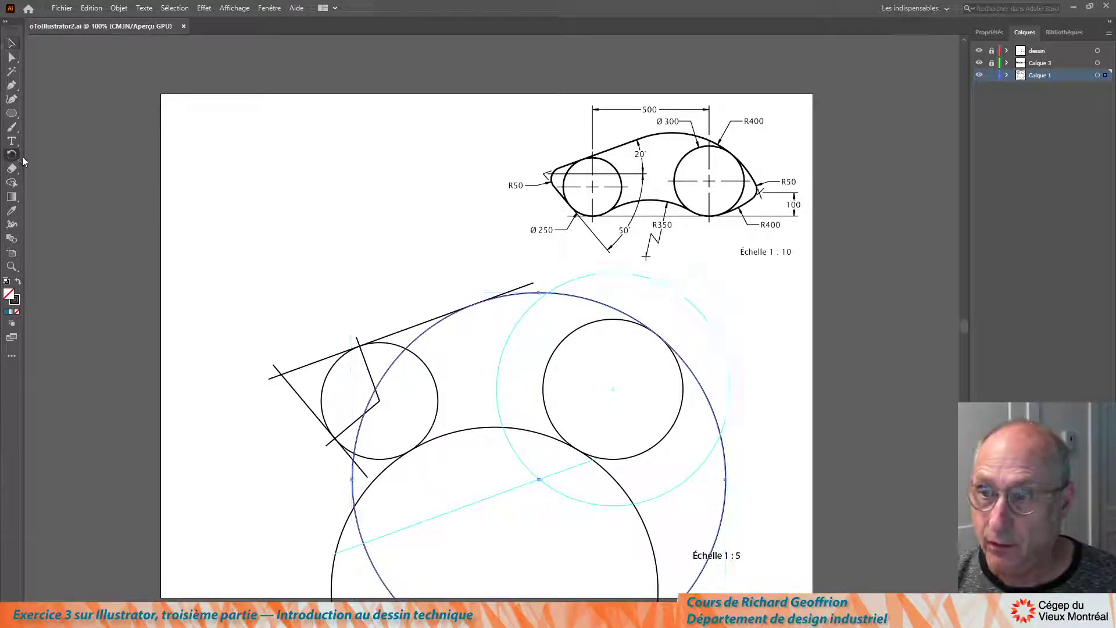
pyautogui.click(614, 388)
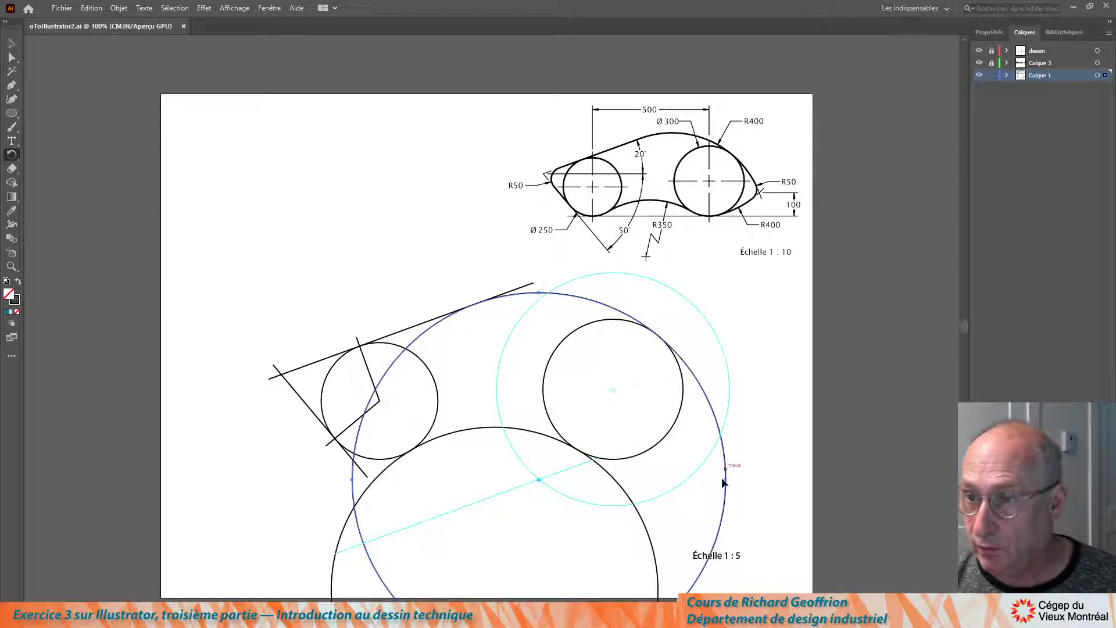
pyautogui.moveTo(723, 518); pyautogui.dragTo(437, 443)
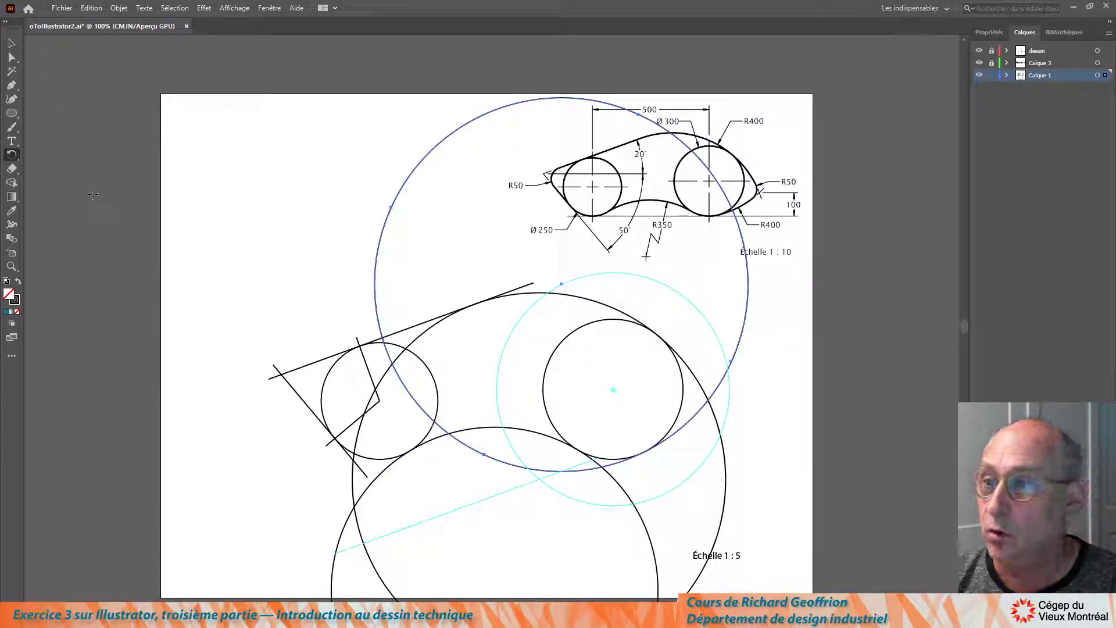
pyautogui.hotkey('ctrl', 'z')
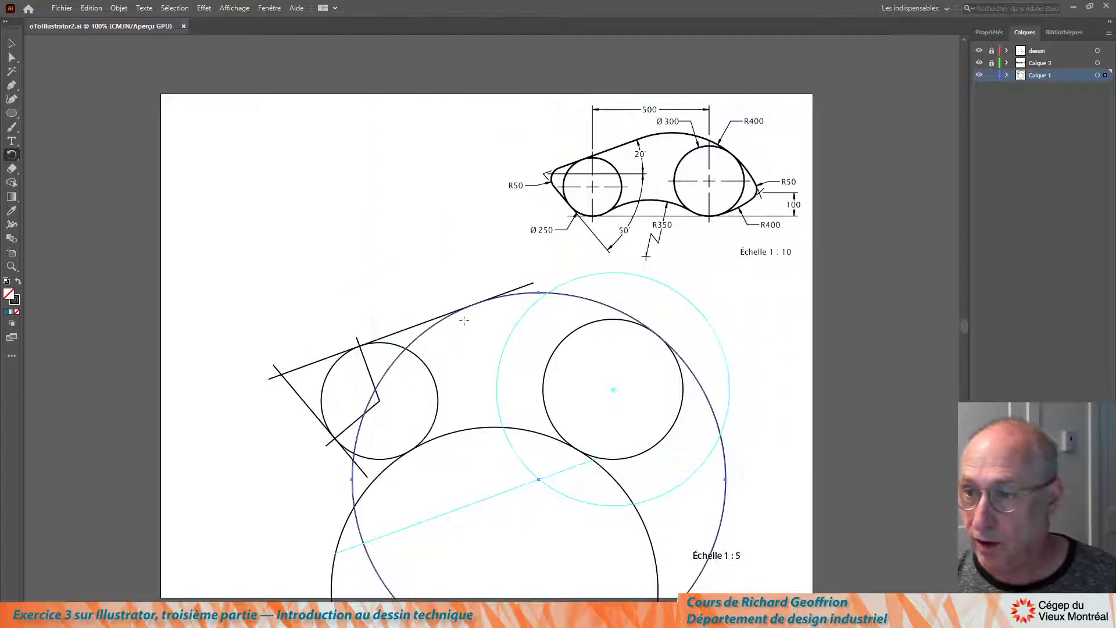
# Step: Copy the R400 circle to the empty upper-left area of the artboard, and delete the slanted guide line
pyautogui.click(11, 43)
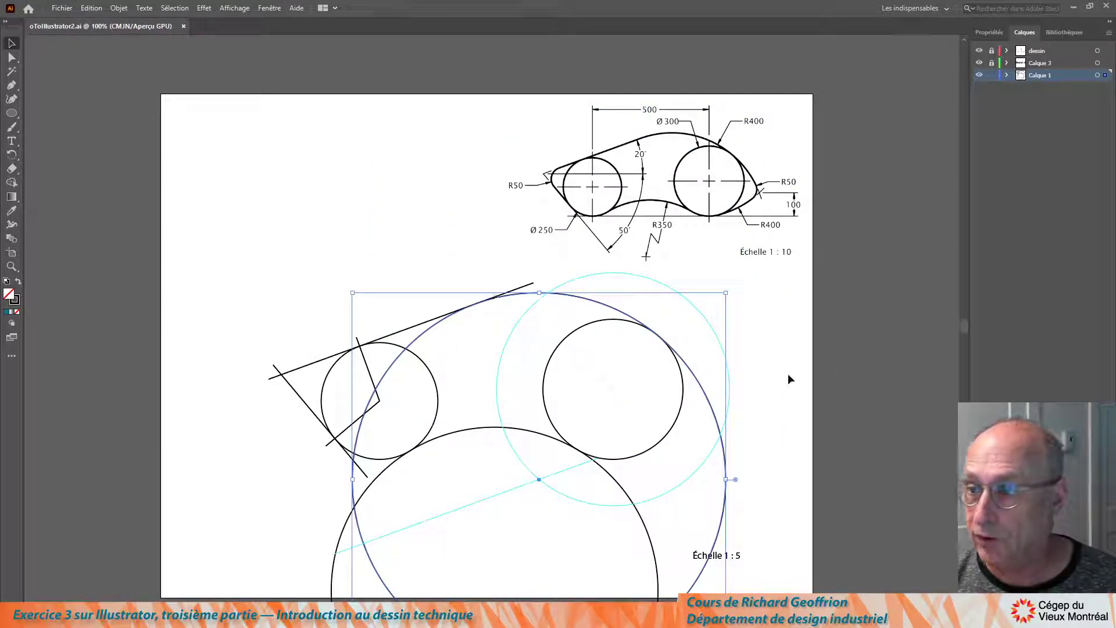
pyautogui.moveTo(699, 382); pyautogui.dragTo(515, 201)
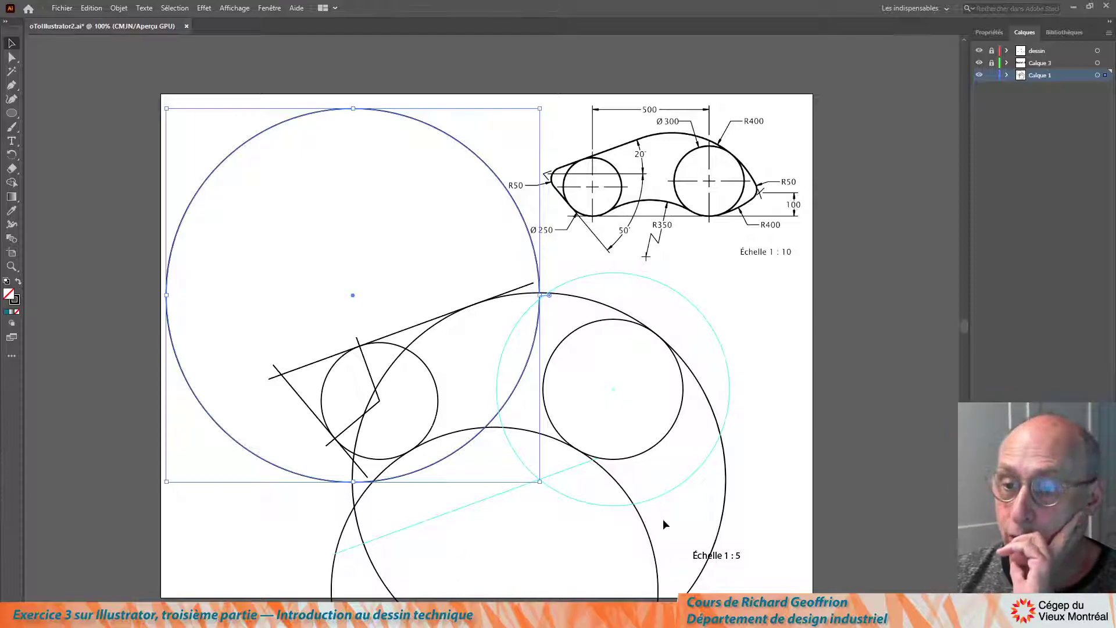
pyautogui.click(436, 518)
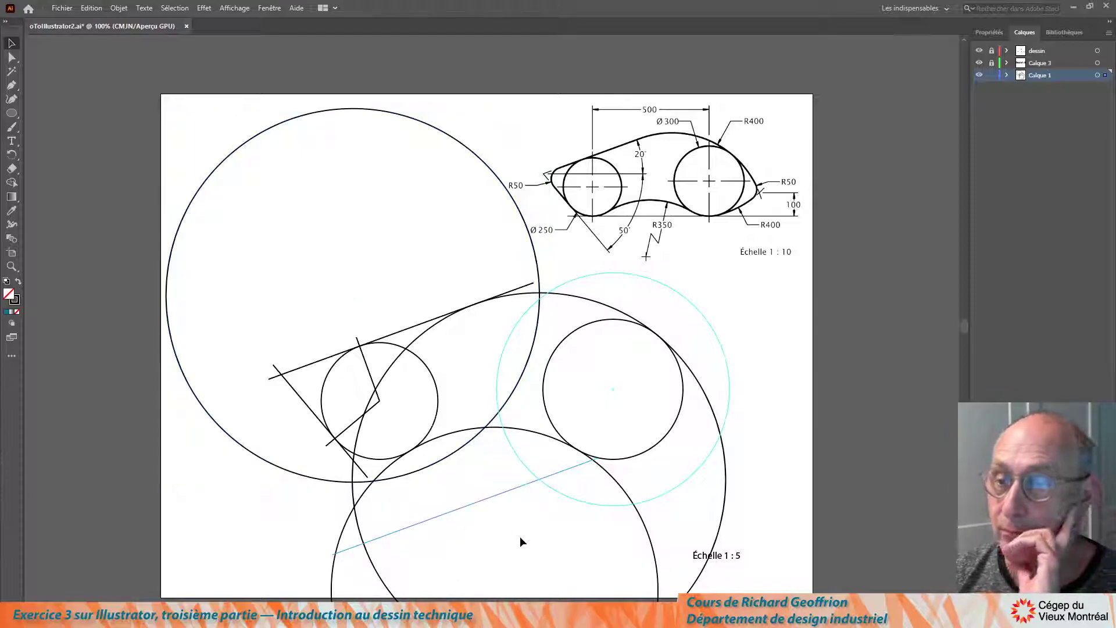
pyautogui.press('Delete')
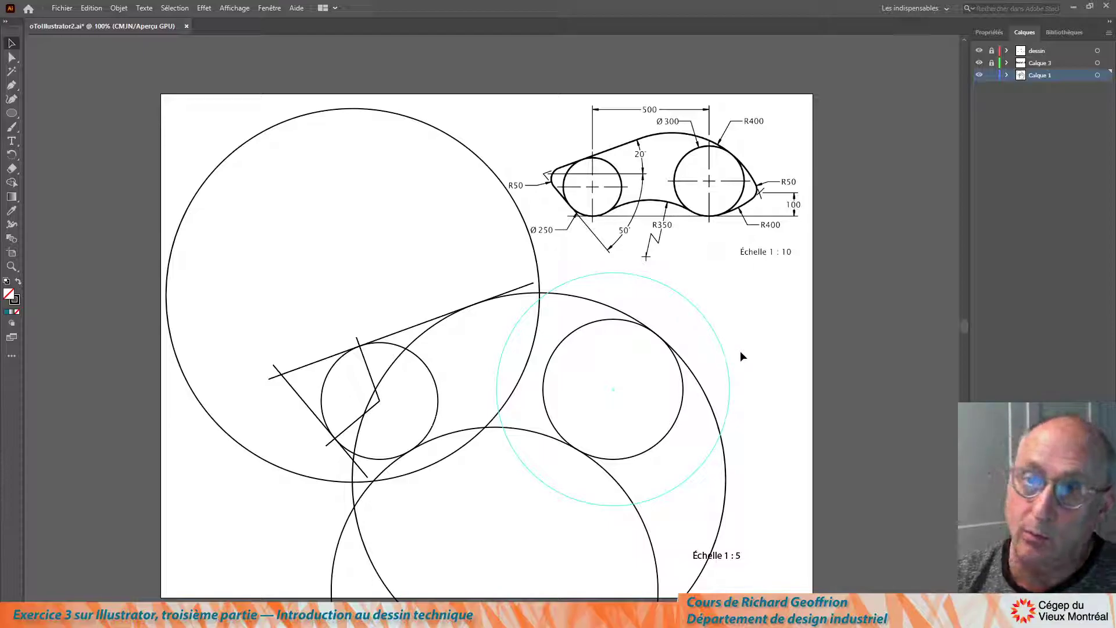
# Step: Draw a horizontal line running right from the bottom point of the Ø300 circle, past the R400 circle
pyautogui.click(12, 112)
pyautogui.click(58, 112)
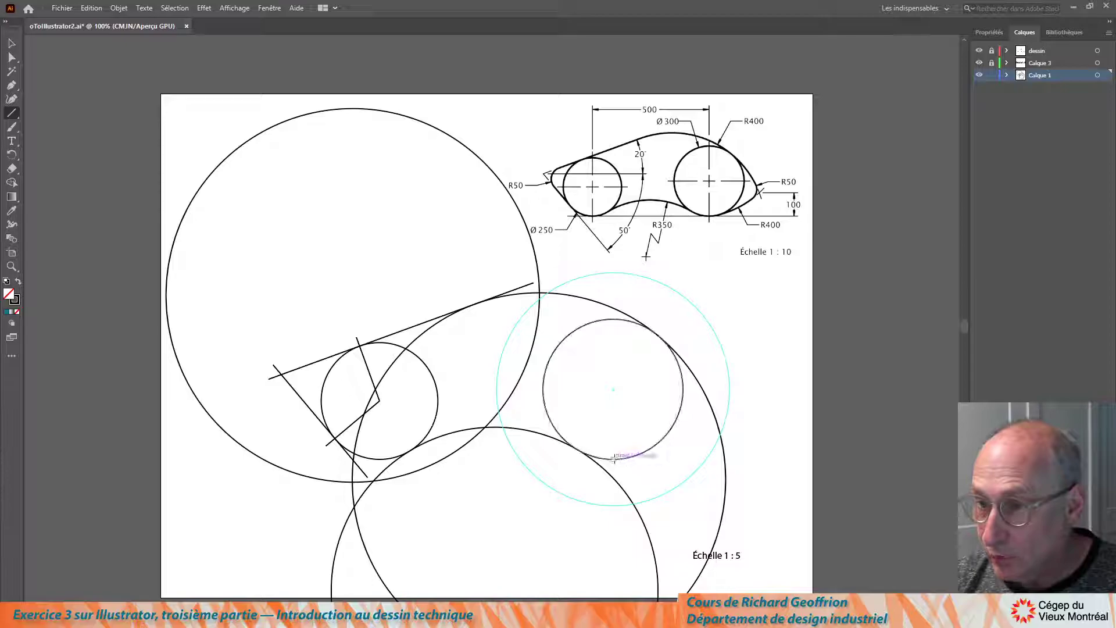
pyautogui.moveTo(613, 458); pyautogui.dragTo(795, 459)
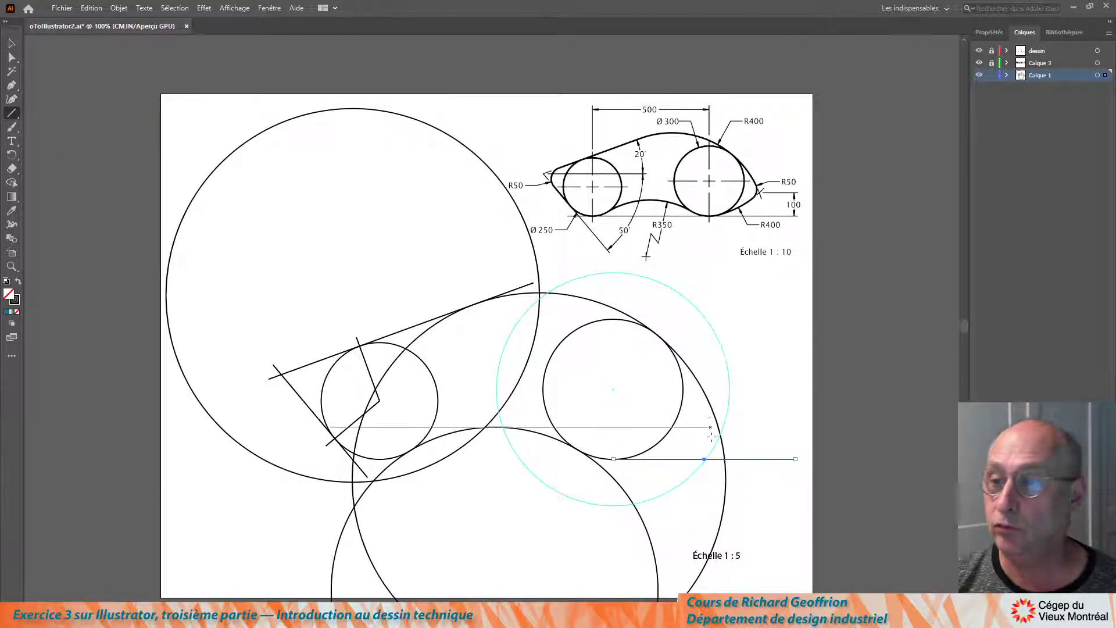
# Step: Draw a 20 mm vertical line at 90° and place its lower end on the horizontal line near its right end
pyautogui.moveTo(764, 459); pyautogui.dragTo(764, 346)
pyautogui.press('Delete')
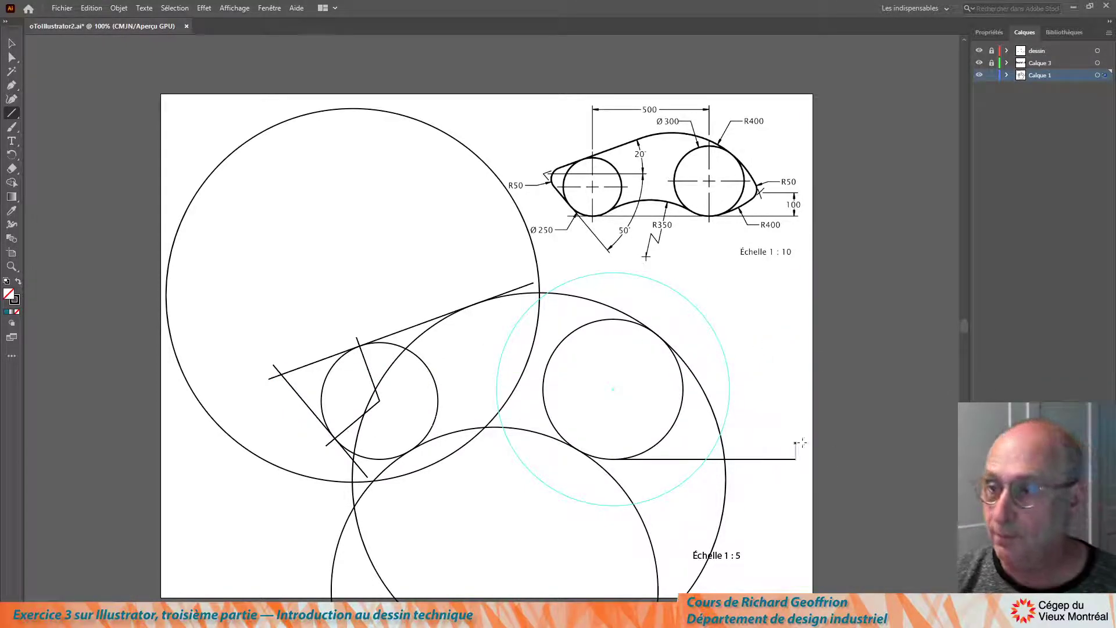
pyautogui.click(765, 395)
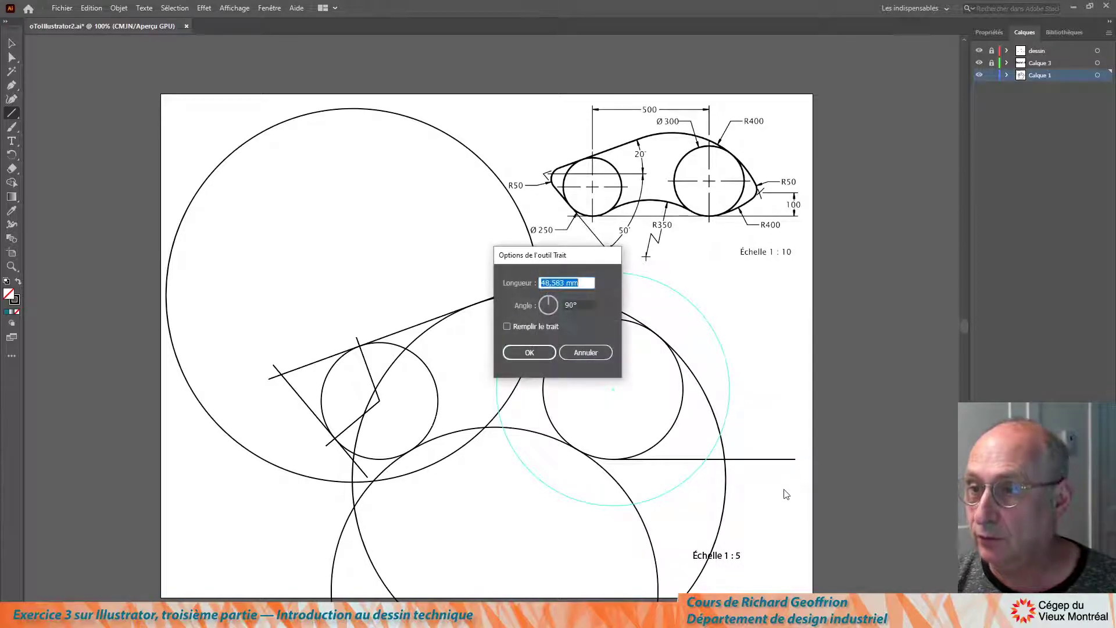
pyautogui.write('20')
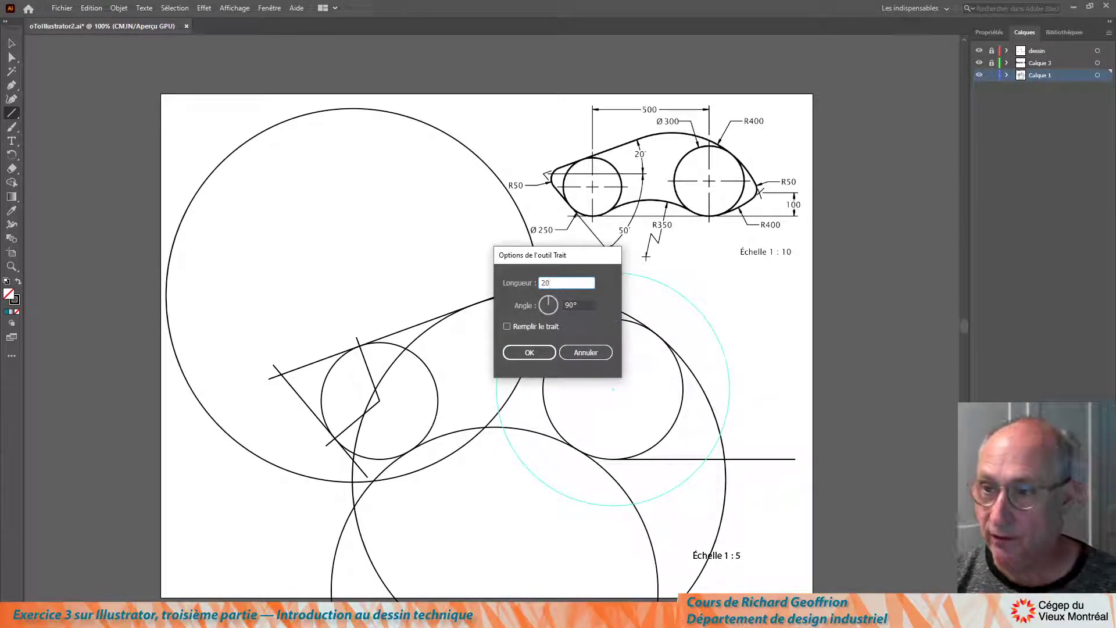
pyautogui.press('Return')
pyautogui.click(12, 43)
pyautogui.click(754, 407)
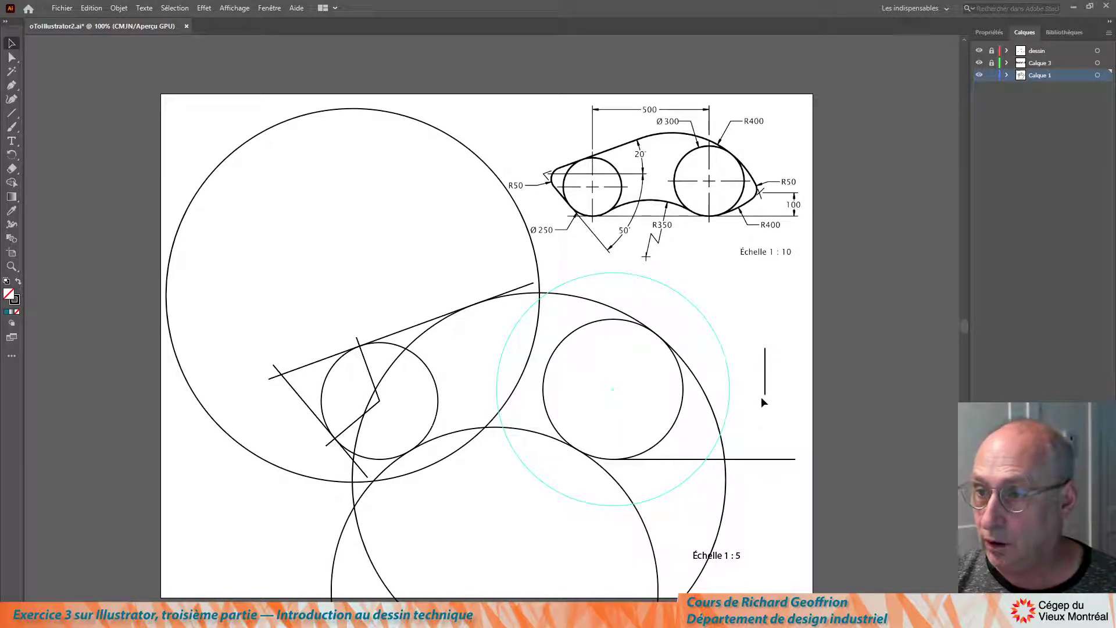
pyautogui.moveTo(765, 396); pyautogui.dragTo(775, 460)
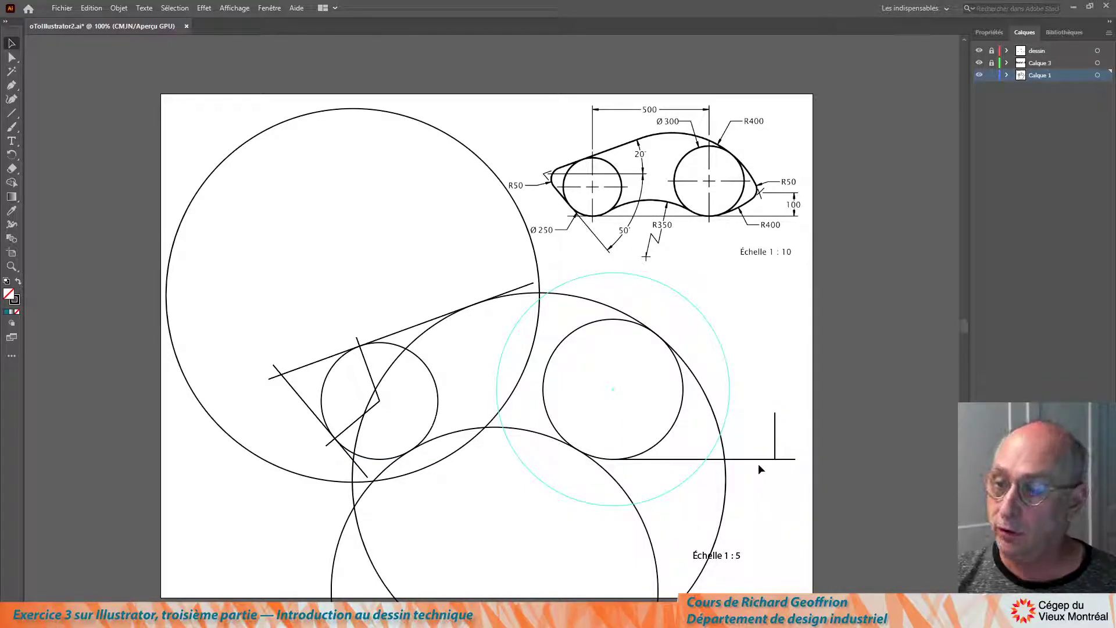
# Step: Copy the horizontal line 20 mm upward, level with the upper end of the short vertical line
pyautogui.moveTo(763, 460); pyautogui.dragTo(775, 414)
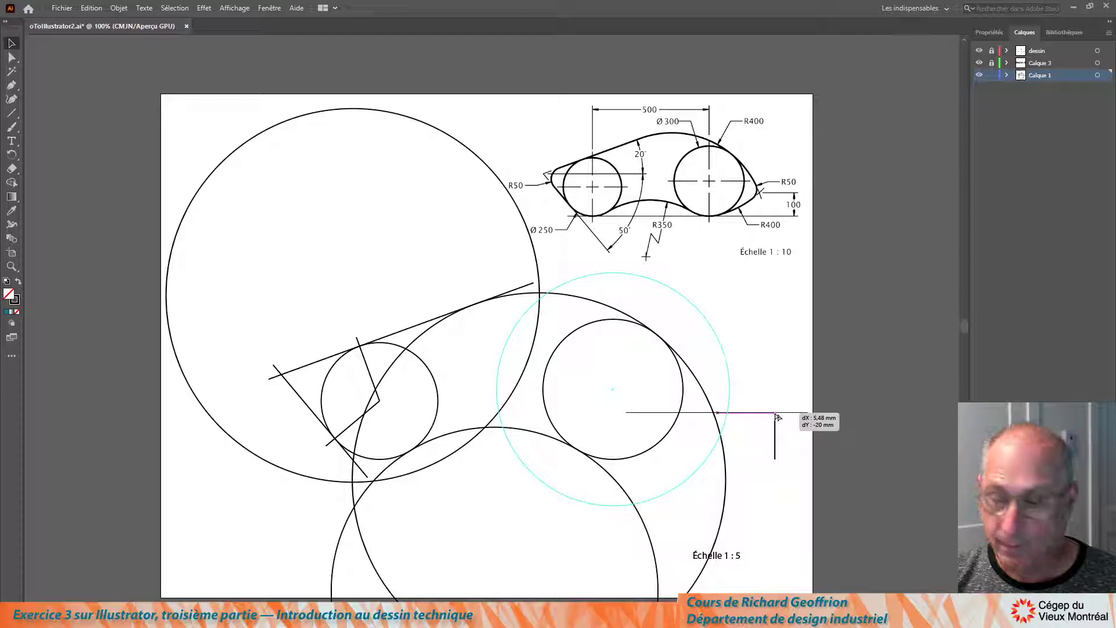
pyautogui.moveTo(776, 414); pyautogui.dragTo(775, 413)
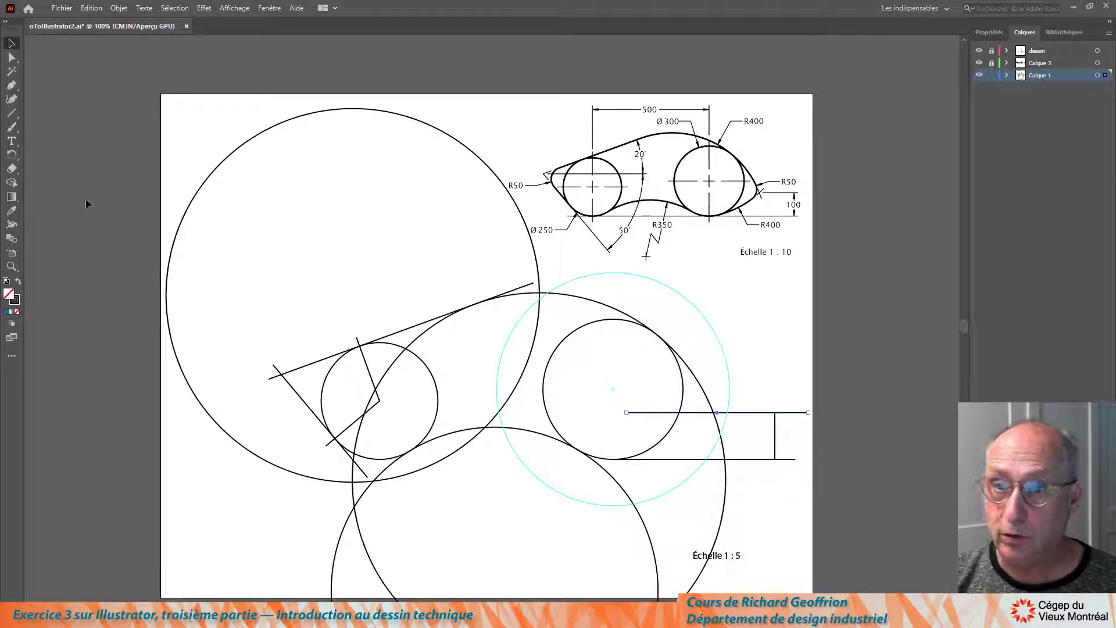
pyautogui.doubleClick(11, 44)
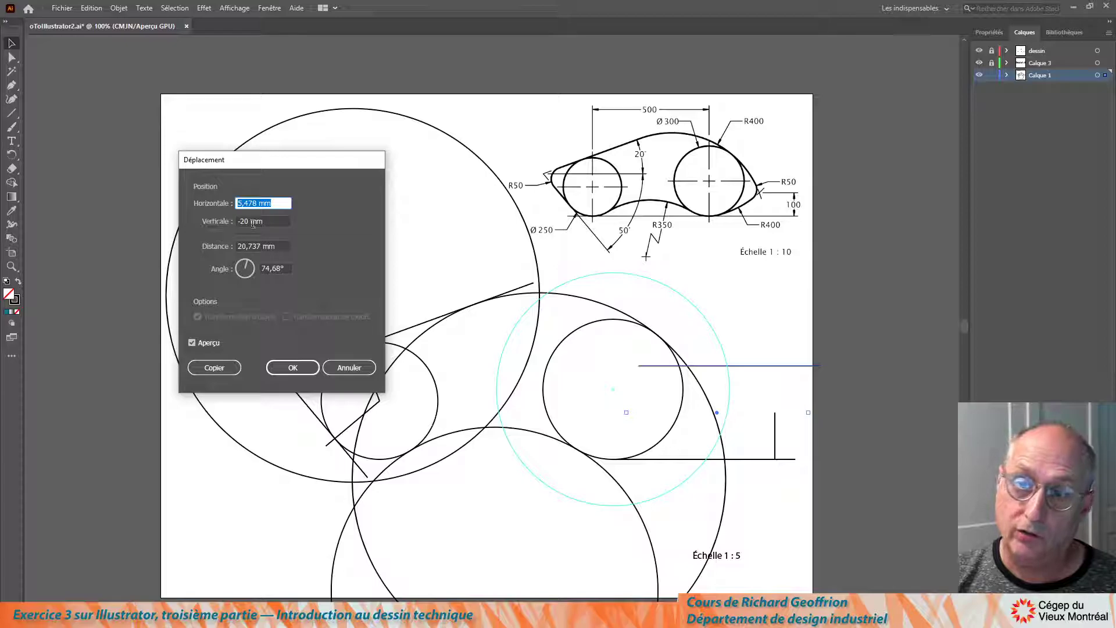
pyautogui.click(347, 368)
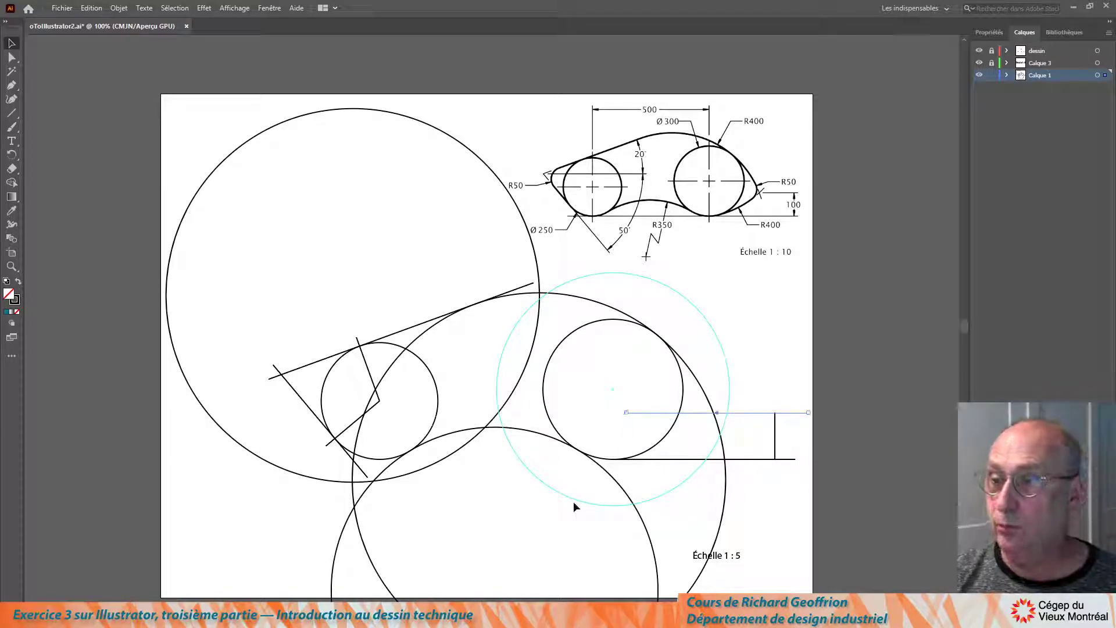
# Step: Convert the raised horizontal line into a guide and delete the original horizontal line and the 20 mm vertical line
pyautogui.click(197, 127)
pyautogui.moveTo(764, 475); pyautogui.dragTo(795, 448)
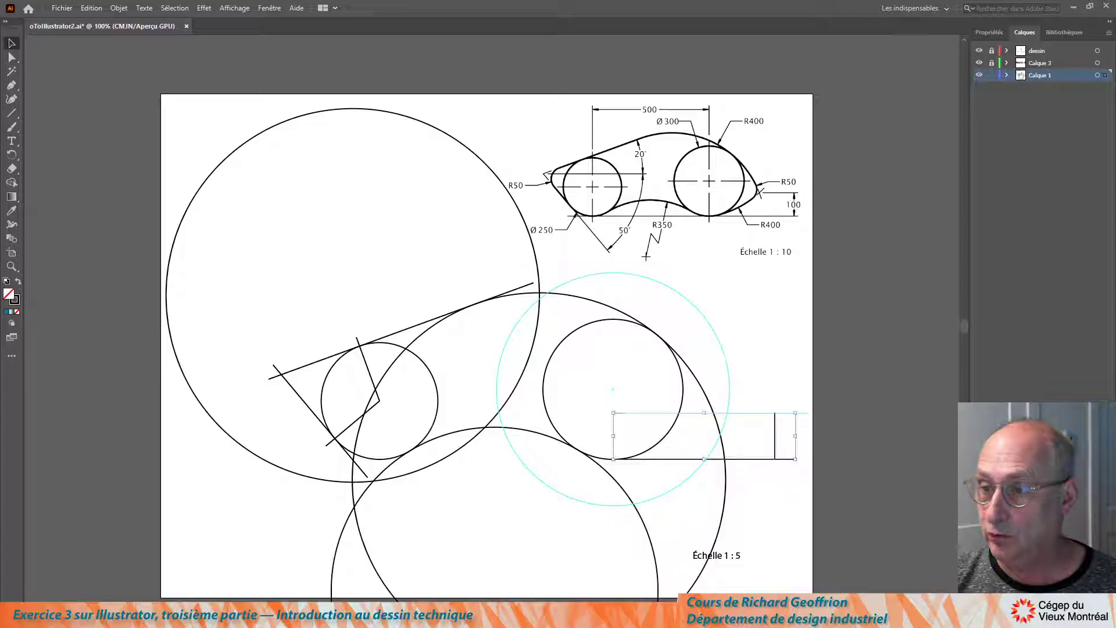
pyautogui.press('Delete')
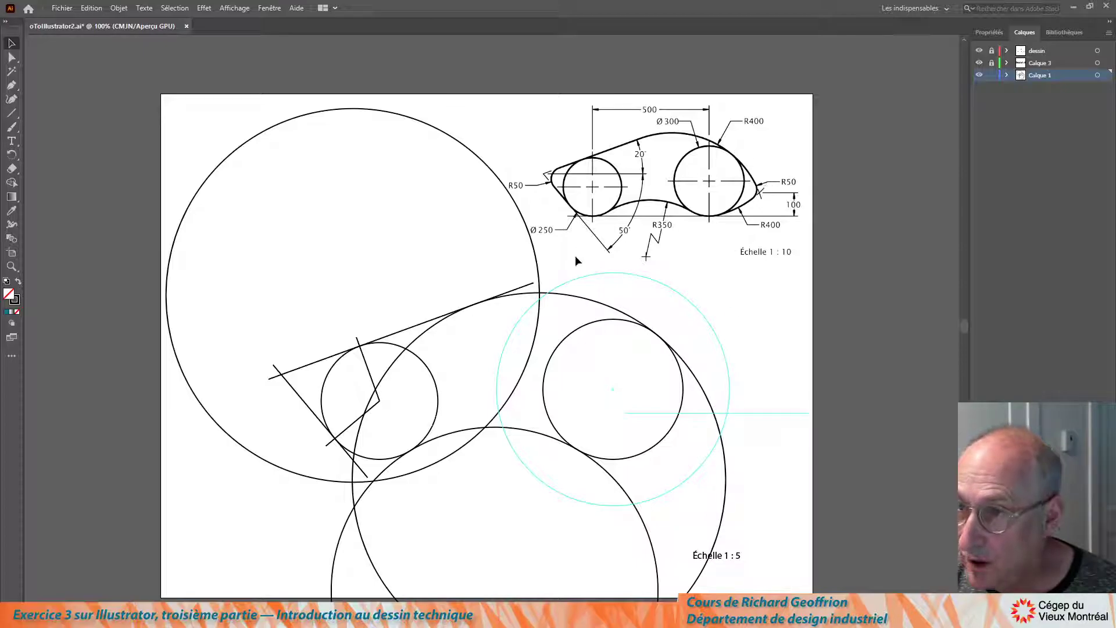
# Step: Convert the R400 circle tangent to the Ø300 circle into a guide
pyautogui.click(696, 394)
pyautogui.press('a')
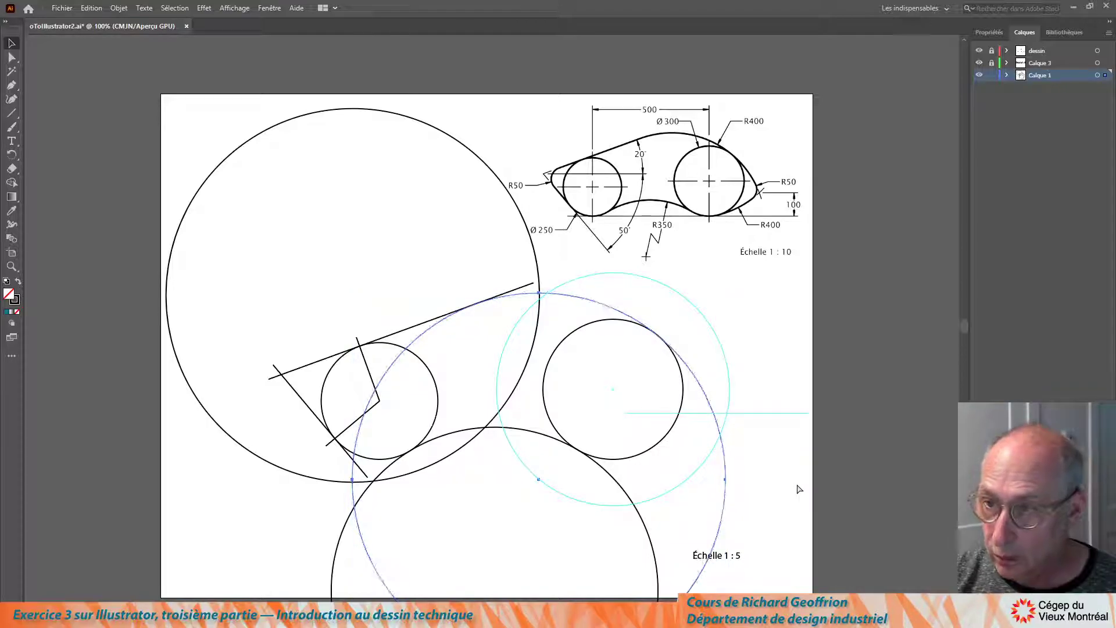
pyautogui.press('v')
pyautogui.hotkey('ctrl', '5')
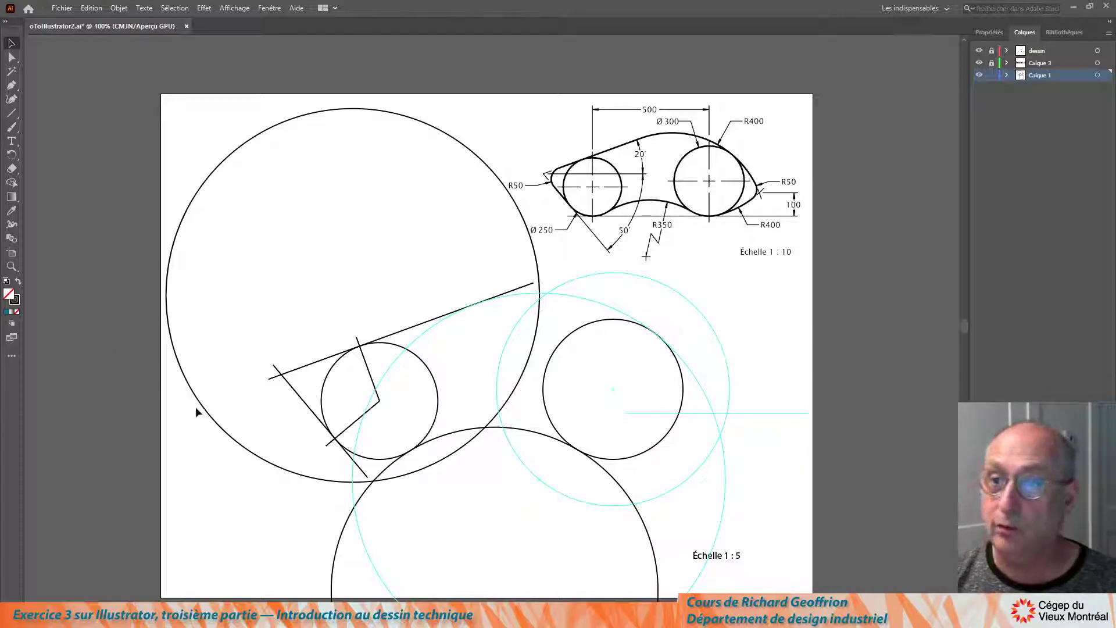
# Step: Copy the upper-left circle, centre it where the R400 circle guide crosses the horizontal guide, and convert the copy into a guide
pyautogui.click(232, 150)
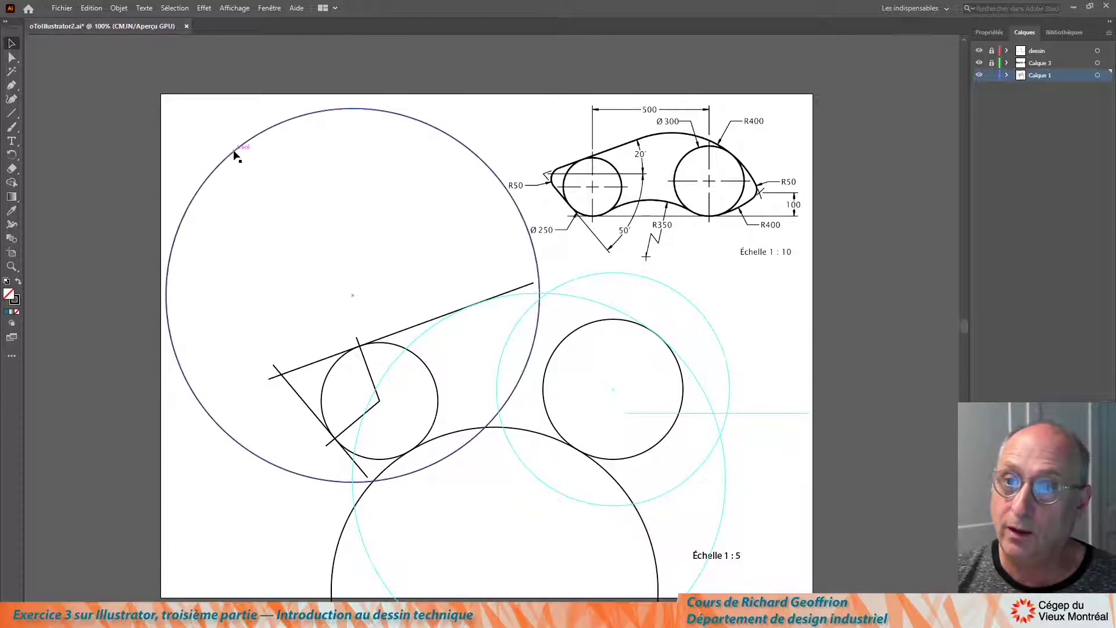
pyautogui.click(350, 305)
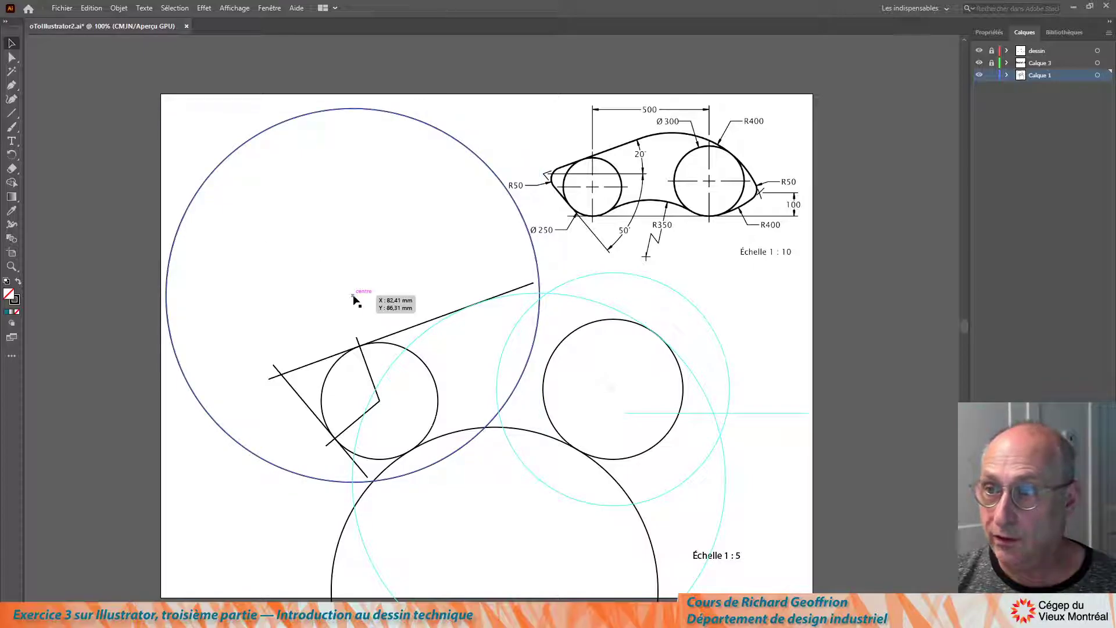
pyautogui.moveTo(352, 298)
pyautogui.mouseDown()
pyautogui.moveTo(692, 151)
pyautogui.moveTo(712, 169)
pyautogui.moveTo(684, 135)
pyautogui.moveTo(756, 174)
pyautogui.moveTo(642, 322)
pyautogui.moveTo(509, 424)
pyautogui.moveTo(618, 468)
pyautogui.moveTo(639, 433)
pyautogui.moveTo(714, 414)
pyautogui.mouseUp()
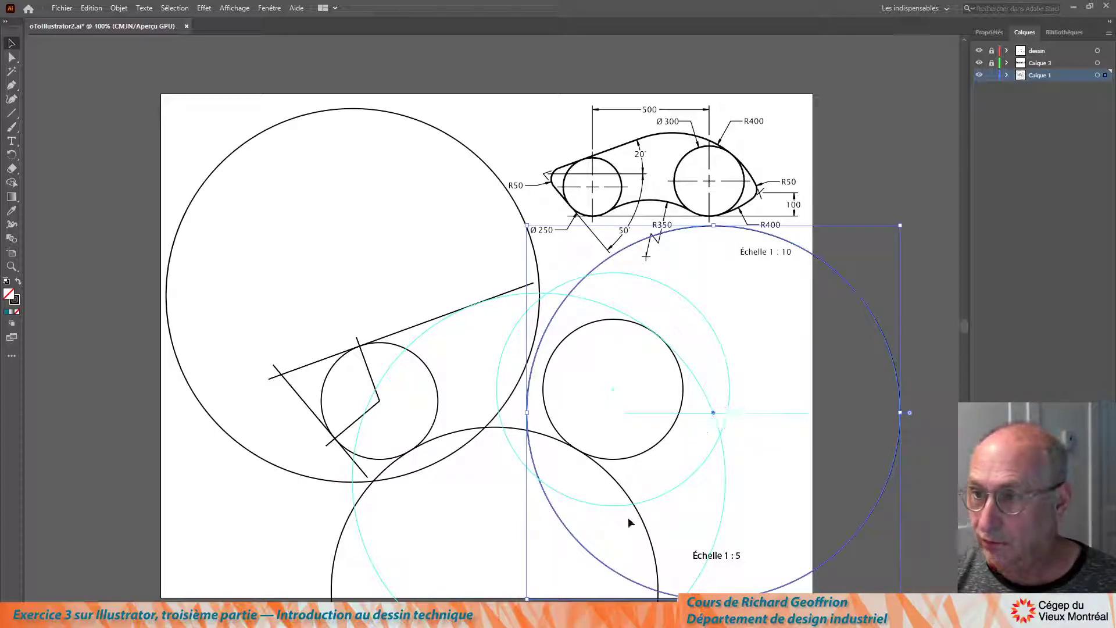
pyautogui.press('a')
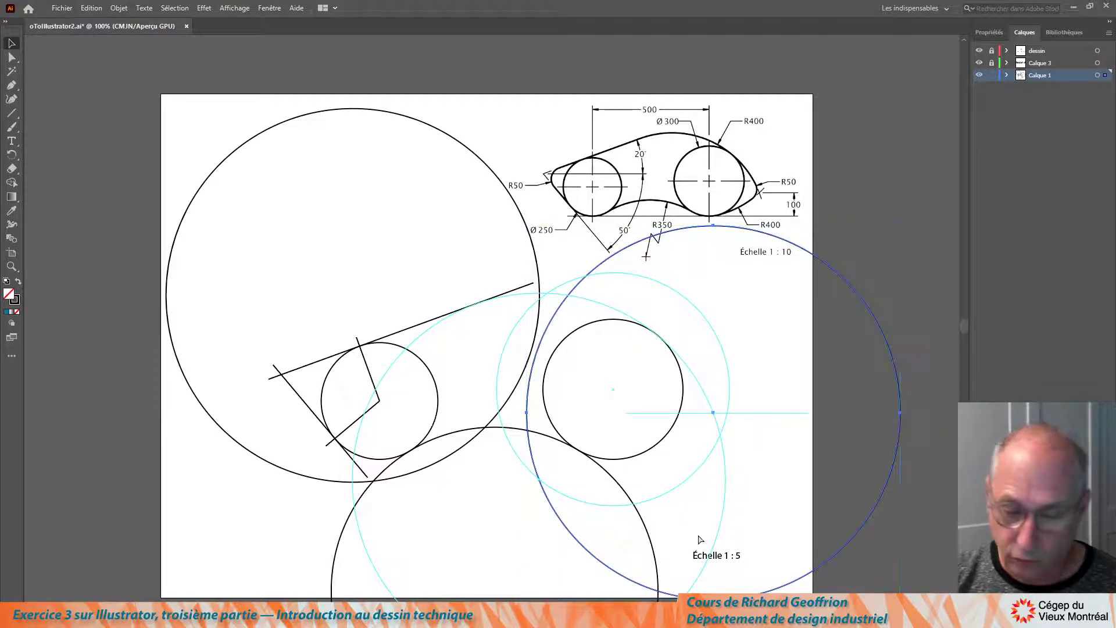
pyautogui.press('v')
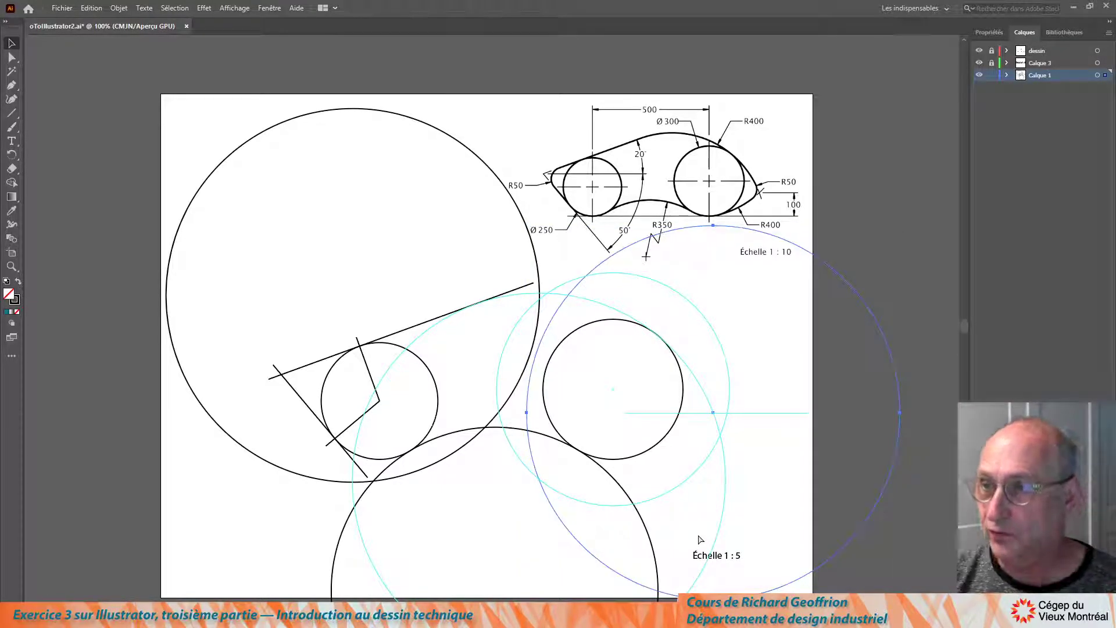
pyautogui.click(208, 141)
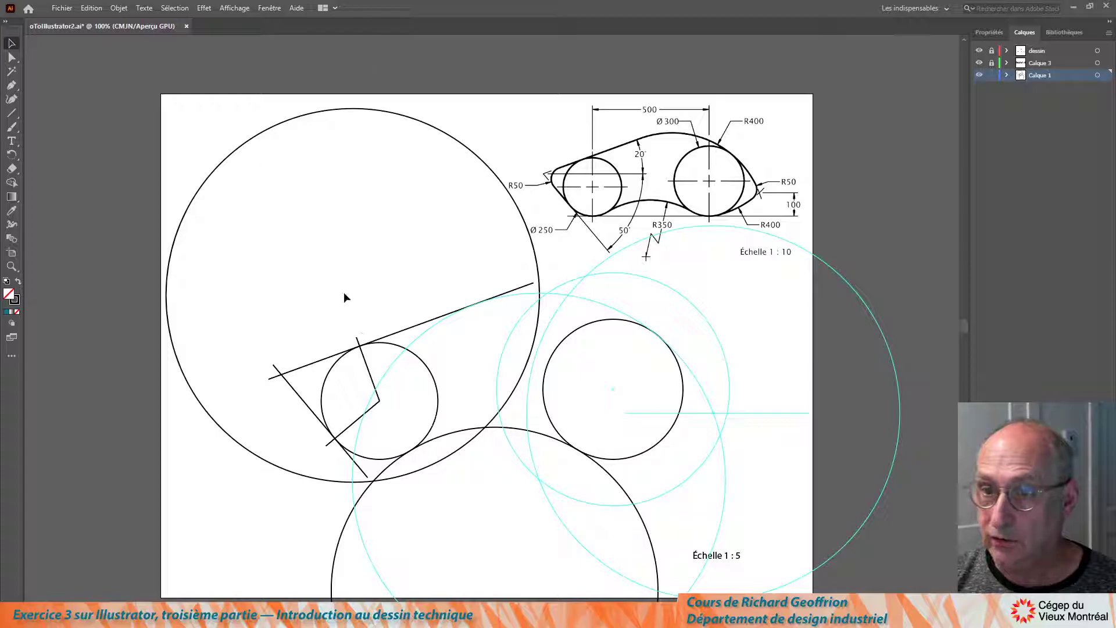
# Step: Move the upper-left circle so its centre sits on the upper intersection of the newest circle guide and the guide concentric with the Ø300 circle
pyautogui.click(256, 183)
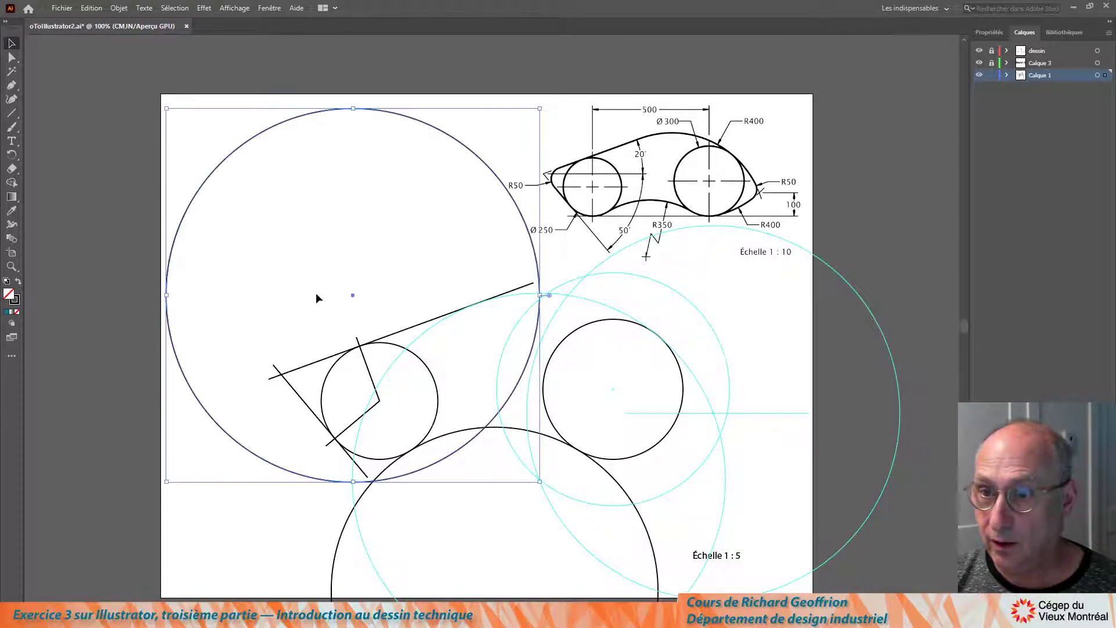
pyautogui.moveTo(360, 297); pyautogui.dragTo(587, 279)
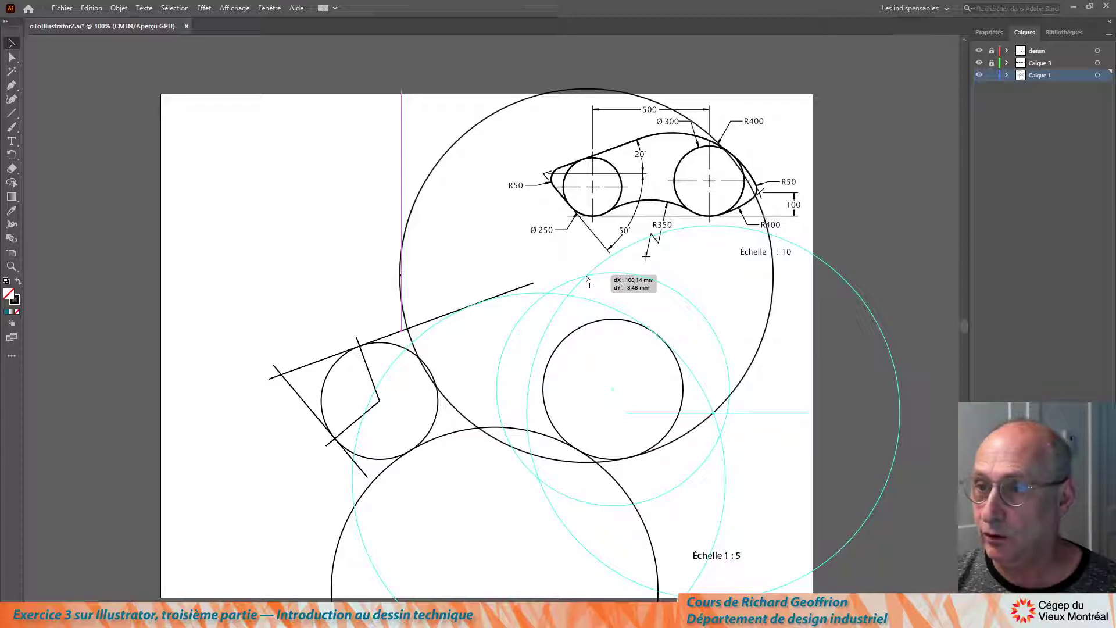
pyautogui.moveTo(587, 279); pyautogui.dragTo(587, 280)
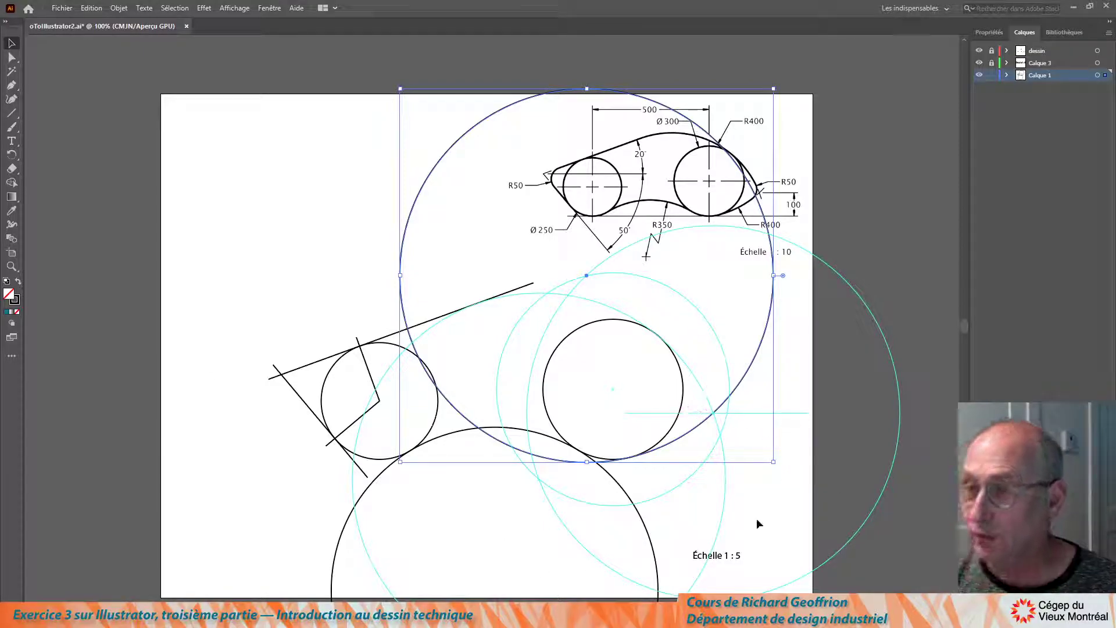
pyautogui.click(259, 199)
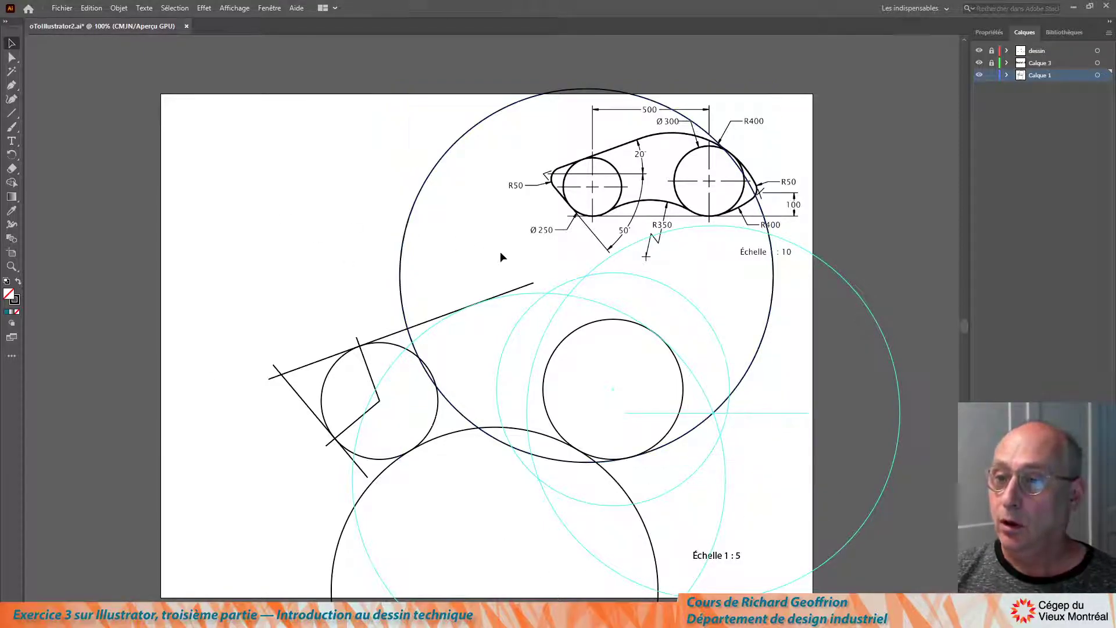
# Step: Release the tangent R400 circle guide into a regular path, and delete the horizontal guide and the two remaining circle guides
pyautogui.click(528, 292)
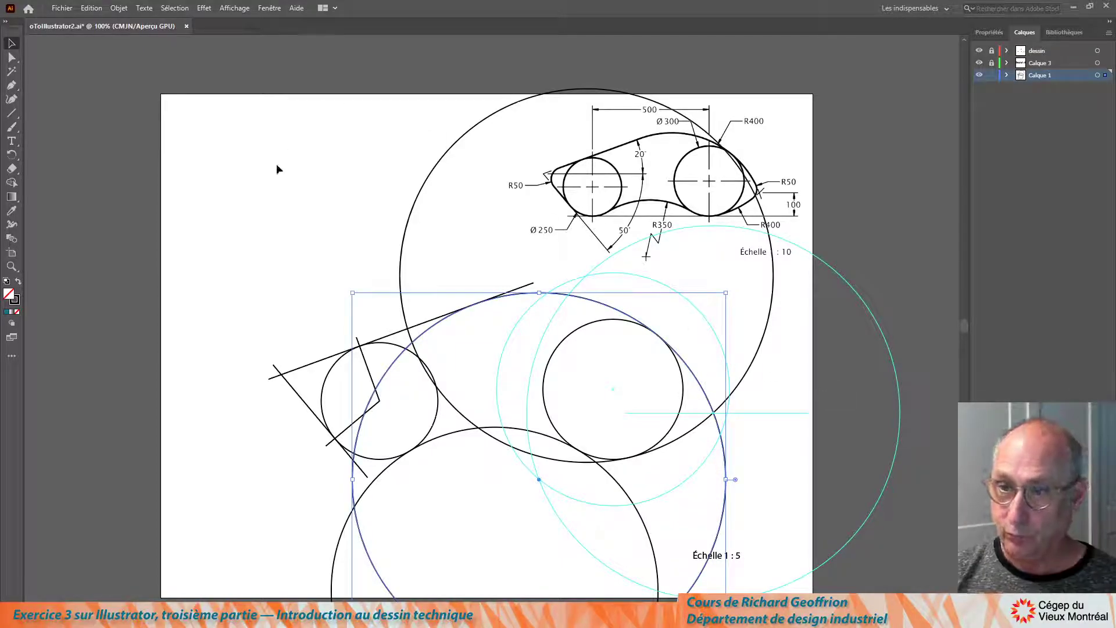
pyautogui.click(266, 204)
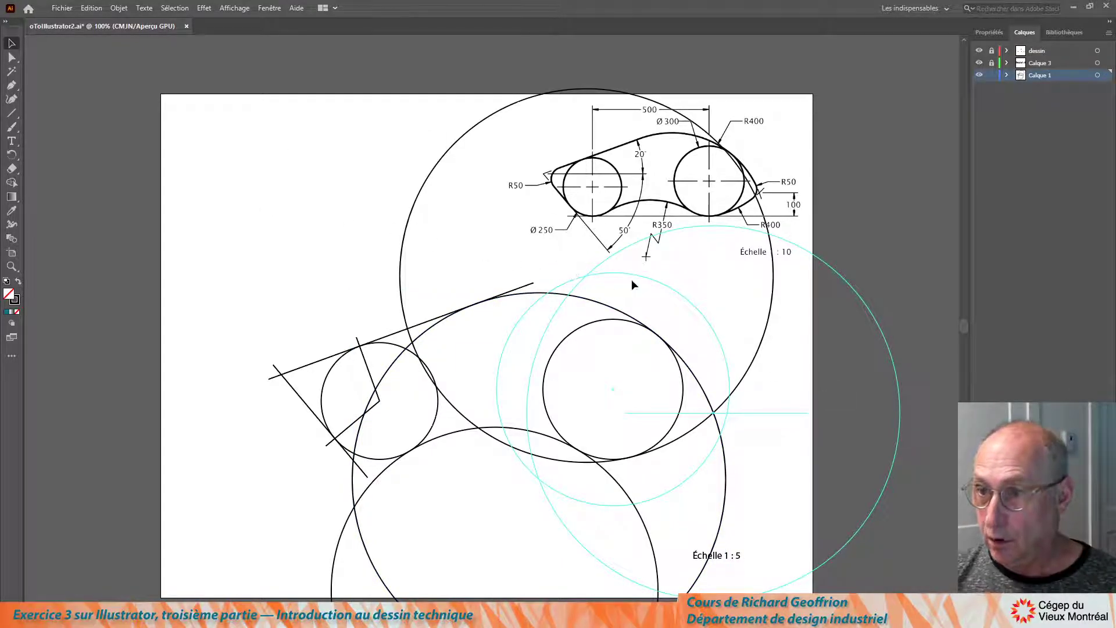
pyautogui.moveTo(872, 343); pyautogui.dragTo(796, 451)
pyautogui.press('Delete')
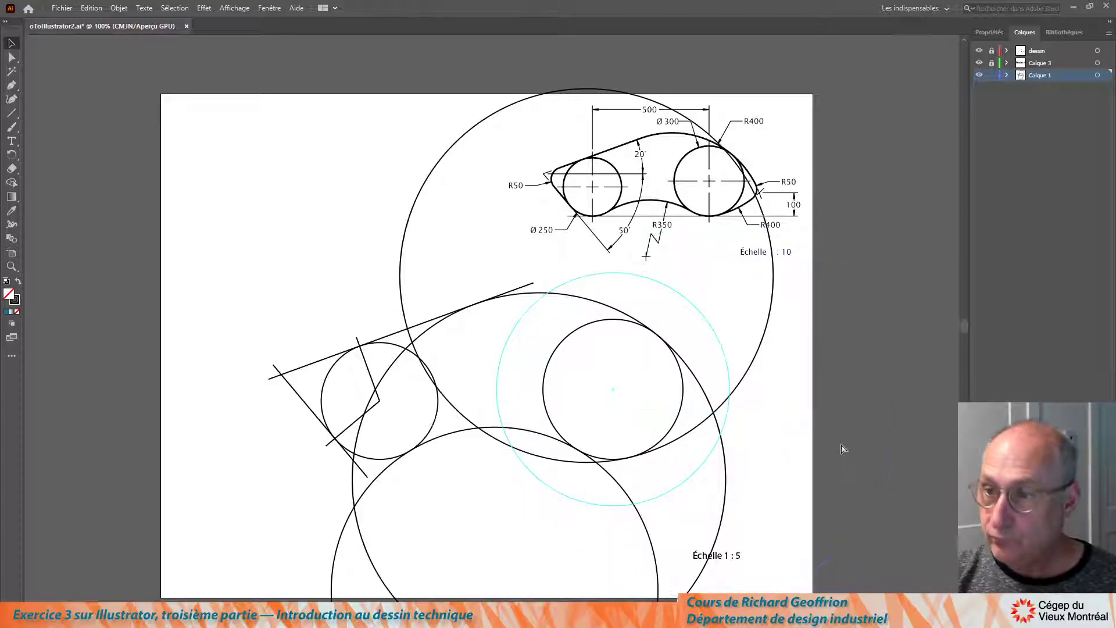
pyautogui.moveTo(696, 323); pyautogui.dragTo(829, 403)
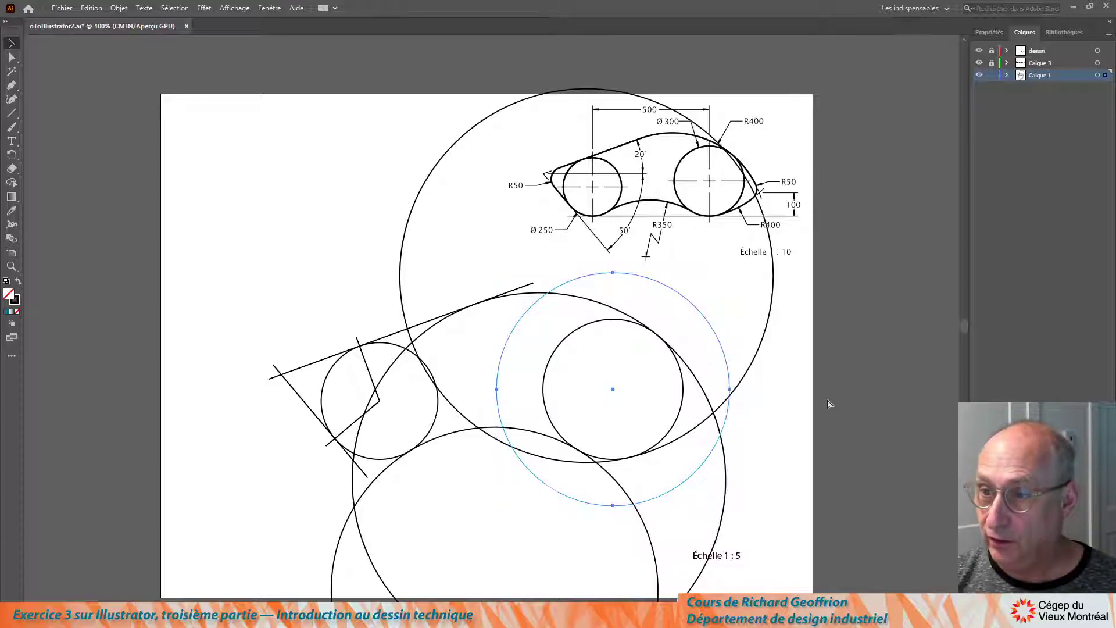
pyautogui.press('Delete')
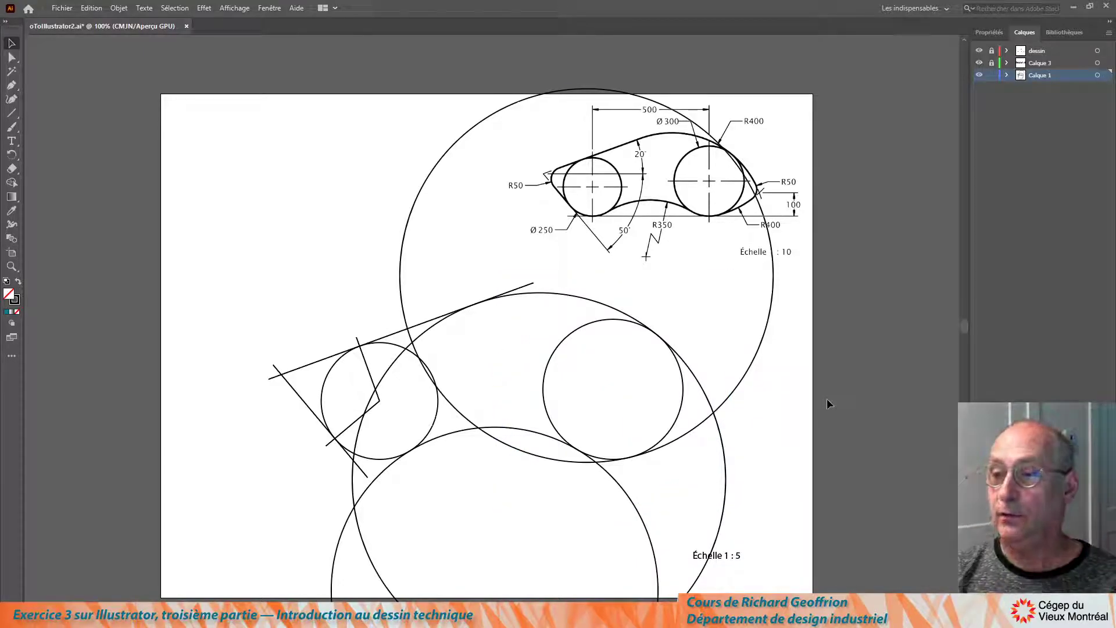